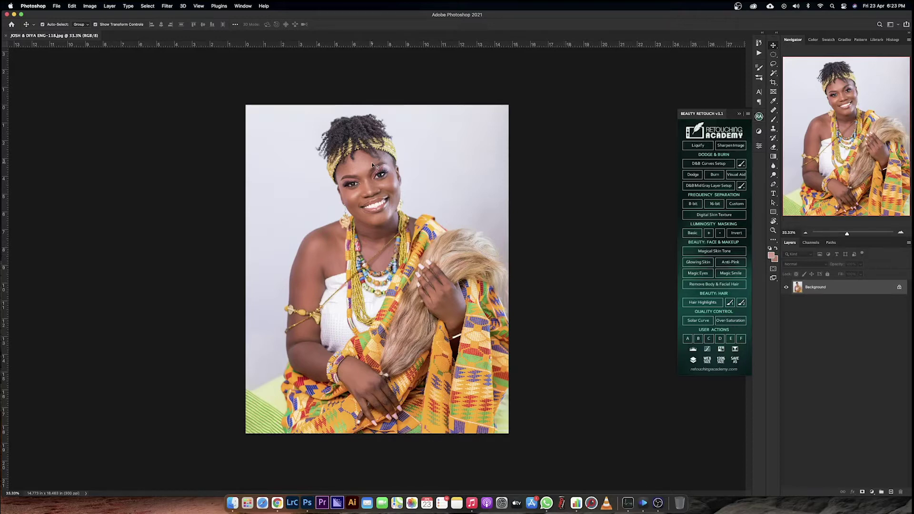
# Zoom in and out on the portrait to inspect her face and the whole photo.
pyautogui.press('super+equal')
pyautogui.press('super+equal')
pyautogui.press('super+minus')
pyautogui.press('super+minus')
pyautogui.press('super+equal')
pyautogui.press('super+equal')
pyautogui.press('super+minus')
pyautogui.press('super+minus')
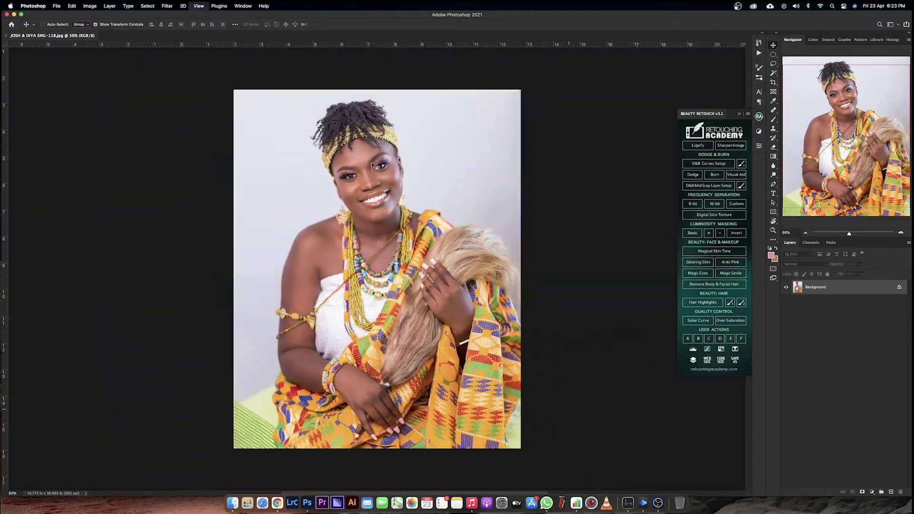
pyautogui.press('super+equal')
pyautogui.press('super+equal')
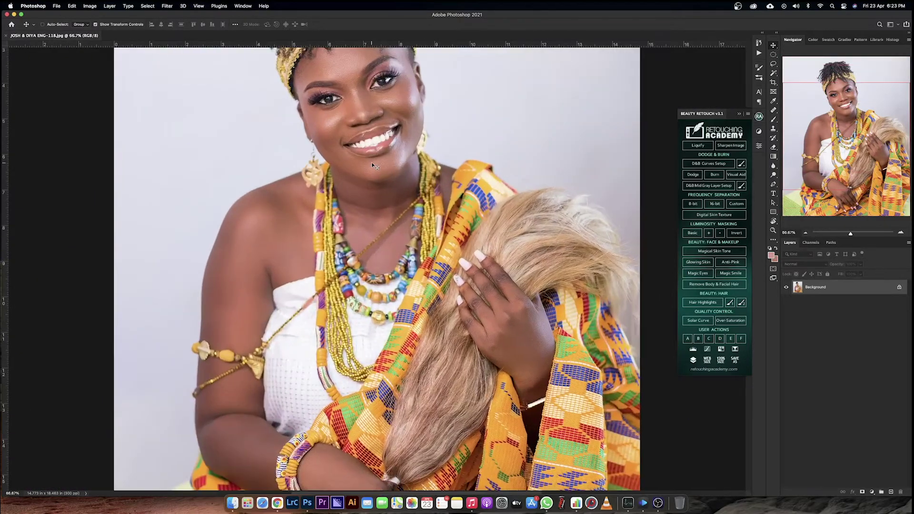
pyautogui.press('super+minus')
pyautogui.press('super+minus')
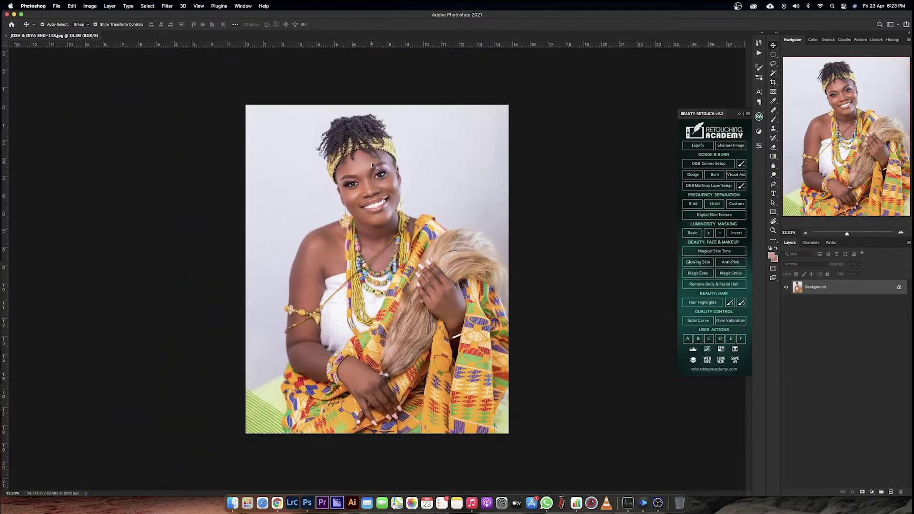
pyautogui.press('super+equal')
pyautogui.press('super+equal')
pyautogui.press('super+minus')
pyautogui.press('super+minus')
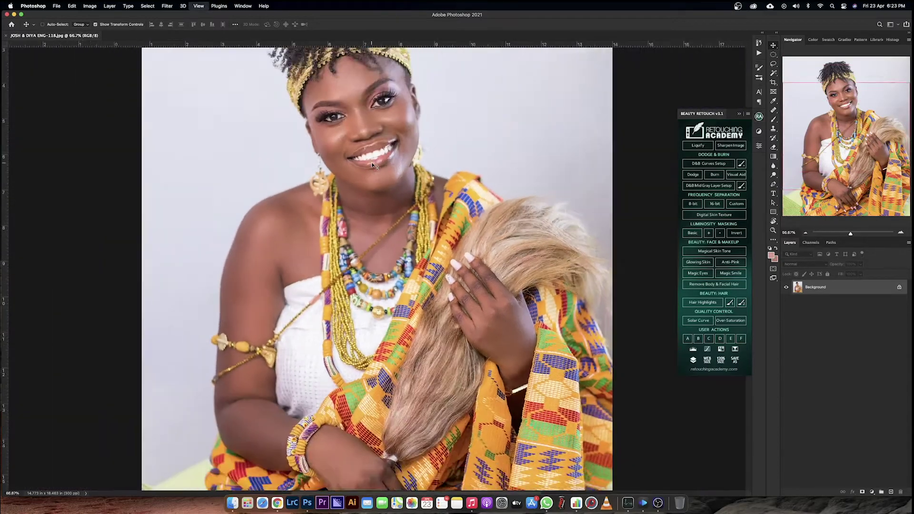
pyautogui.press('super+equal')
pyautogui.press('super+equal')
pyautogui.press('super+minus')
pyautogui.press('super+minus')
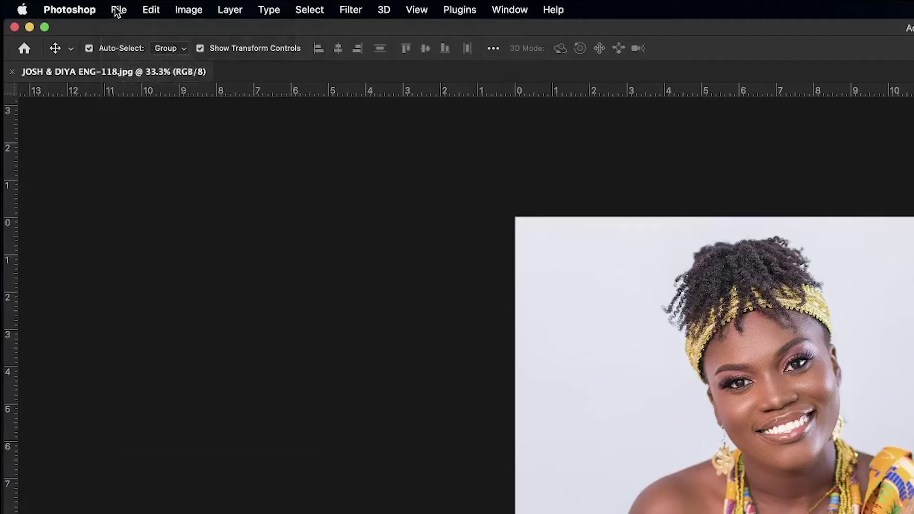
# Open Save for Web (Legacy) for the portrait, keeping JPEG as the output format.
pyautogui.click(56, 5)
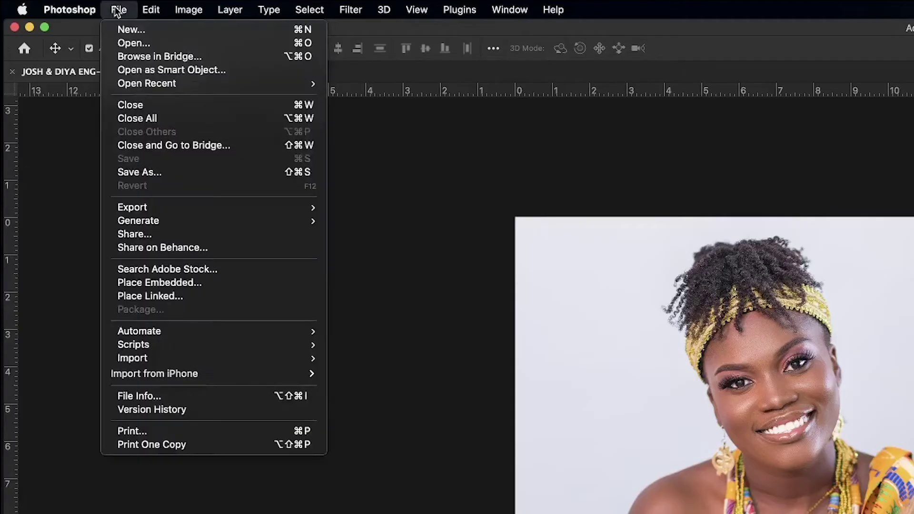
pyautogui.moveTo(165, 212)
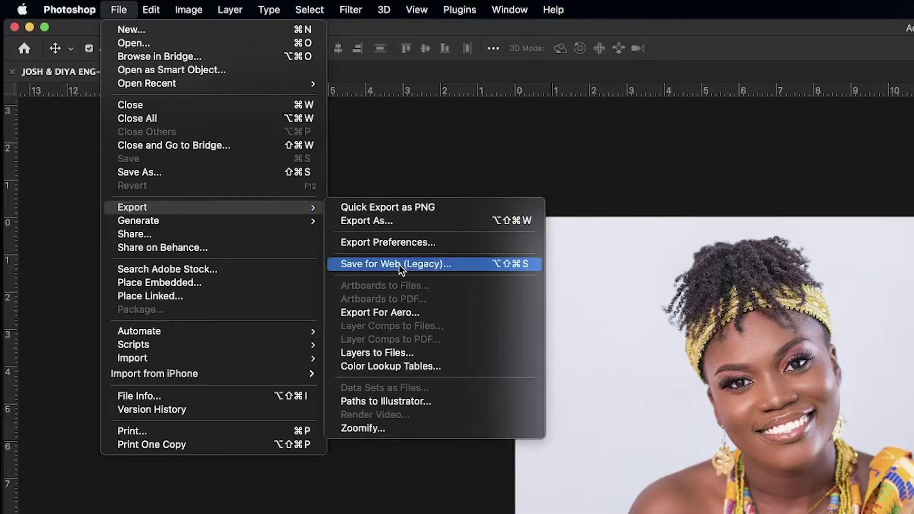
pyautogui.click(399, 265)
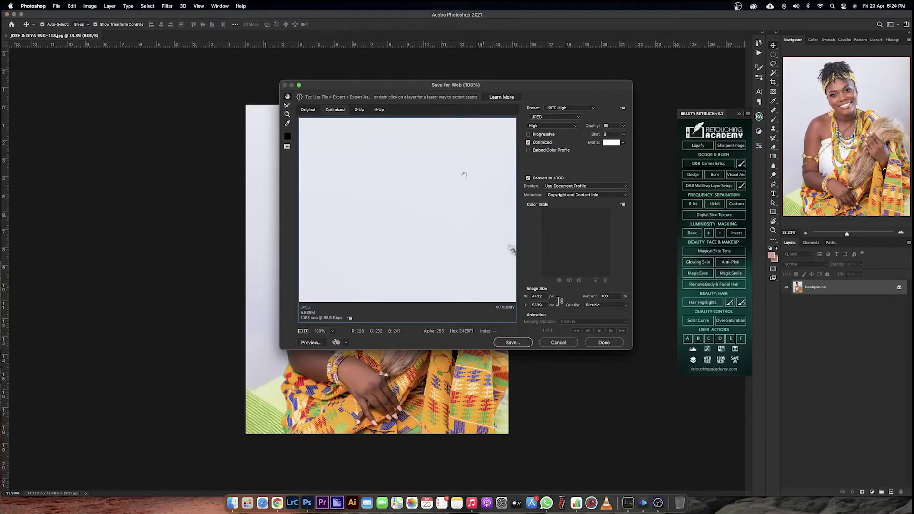
pyautogui.moveTo(471, 222); pyautogui.dragTo(456, 202)
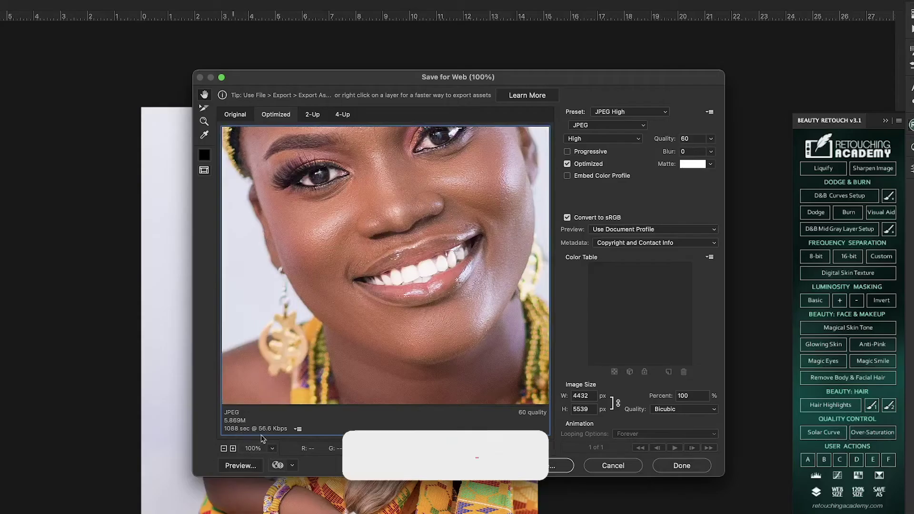
pyautogui.moveTo(538, 228); pyautogui.dragTo(538, 328)
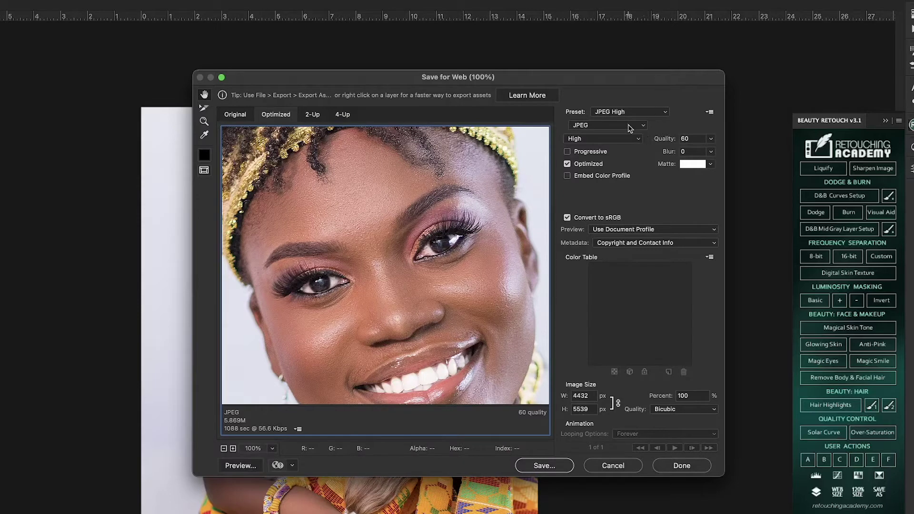
pyautogui.click(603, 125)
pyautogui.click(601, 126)
pyautogui.click(584, 397)
# Set the export width to 1600 px so the linked height becomes 2000 px (36.1%).
pyautogui.doubleClick(573, 396)
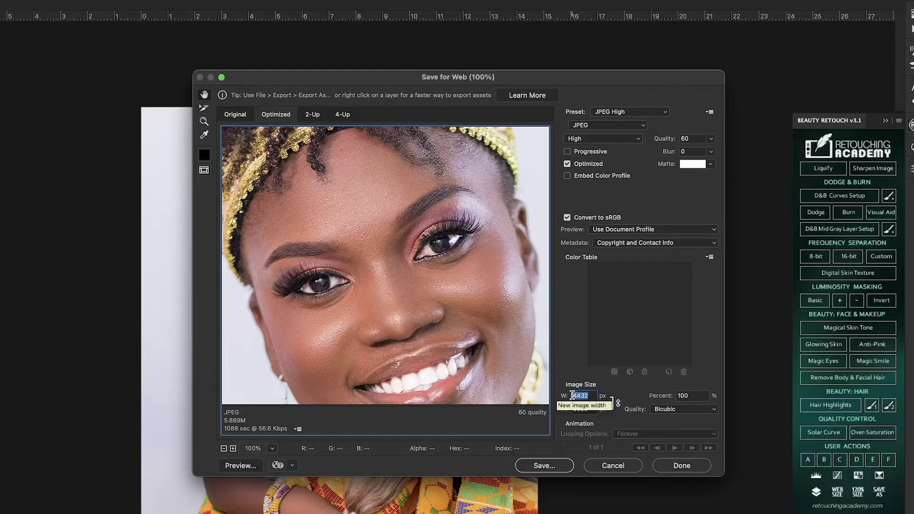
pyautogui.doubleClick(574, 409)
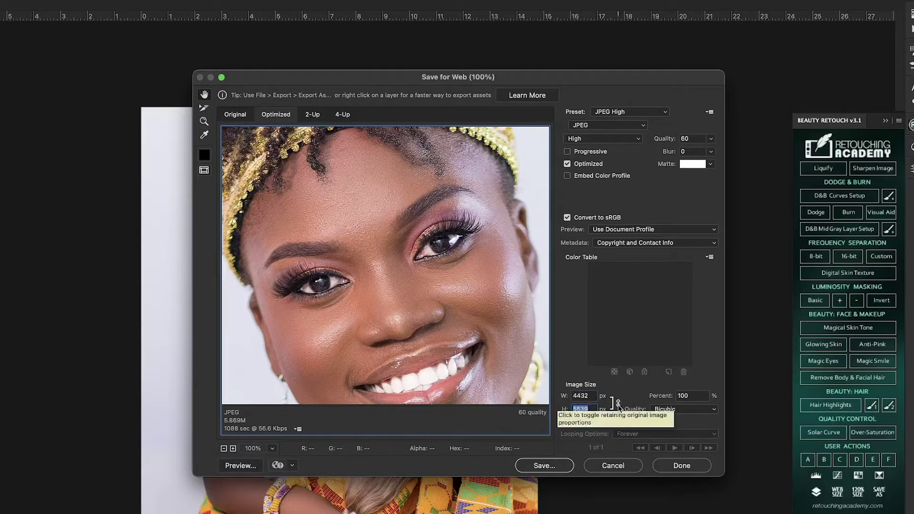
pyautogui.click(590, 395)
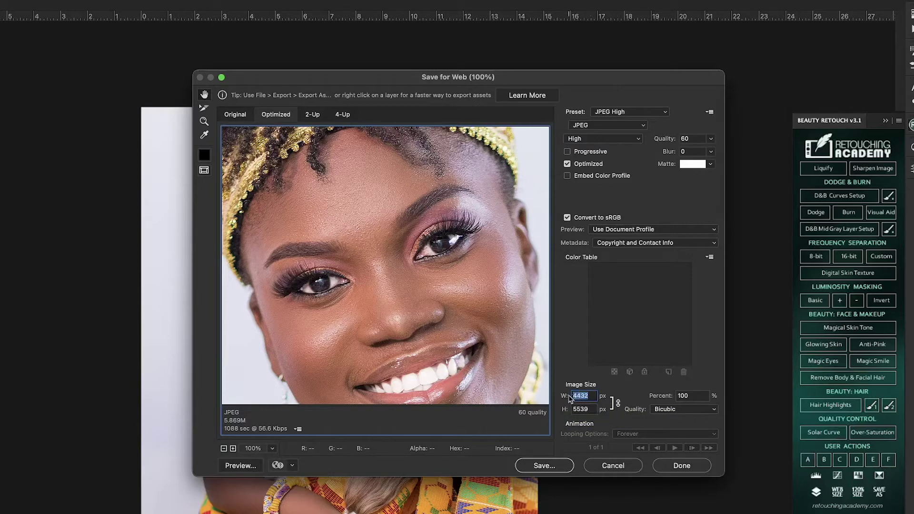
pyautogui.write('1600')
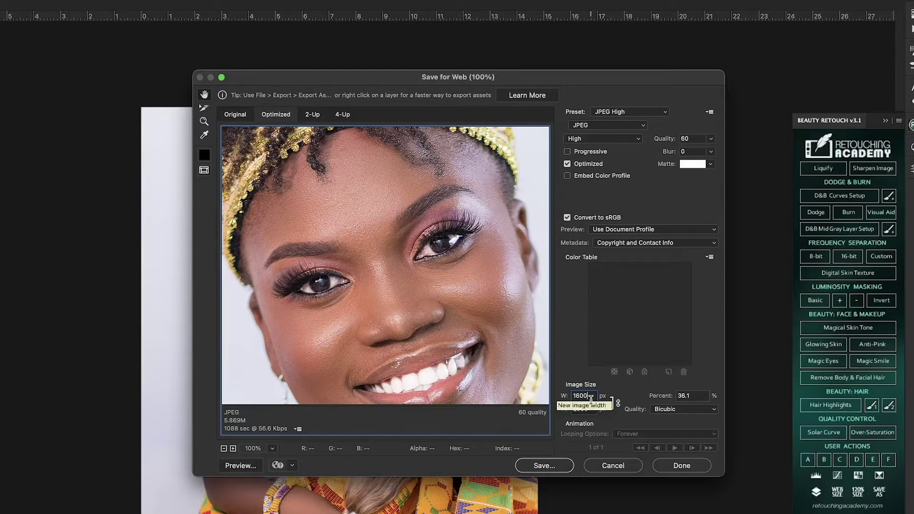
pyautogui.moveTo(591, 398); pyautogui.dragTo(557, 401)
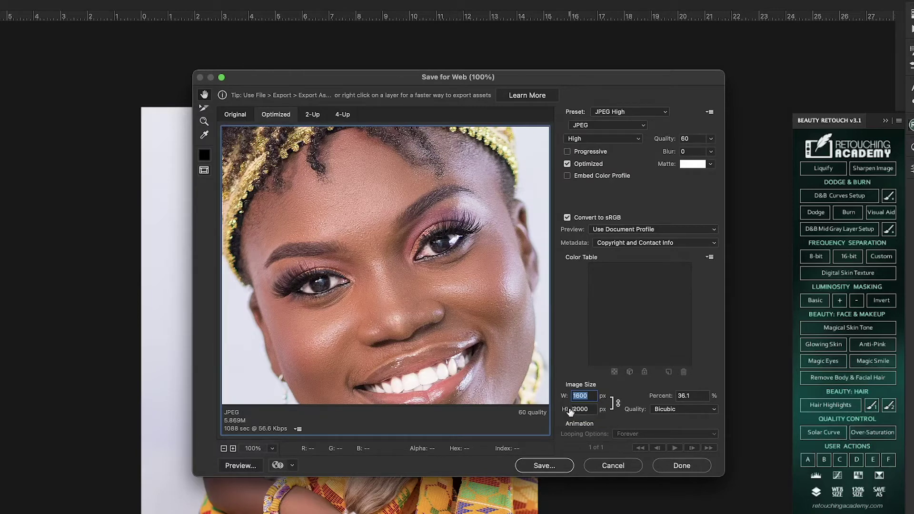
pyautogui.click(593, 397)
pyautogui.doubleClick(592, 396)
pyautogui.click(591, 396)
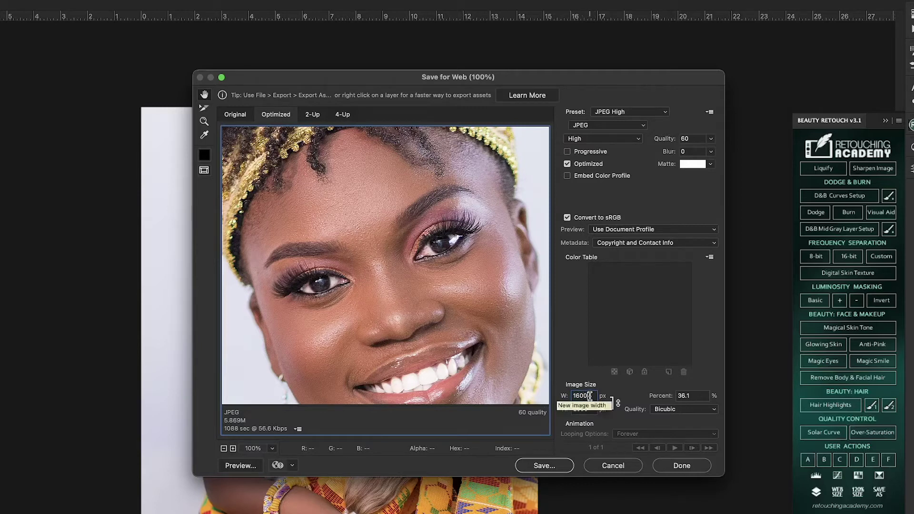
pyautogui.doubleClick(591, 396)
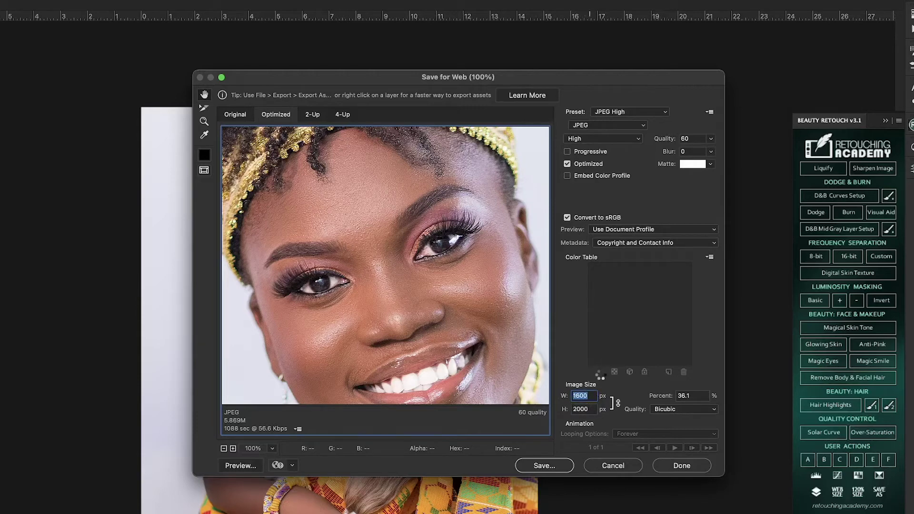
pyautogui.press('Tab')
pyautogui.moveTo(471, 380); pyautogui.dragTo(419, 315)
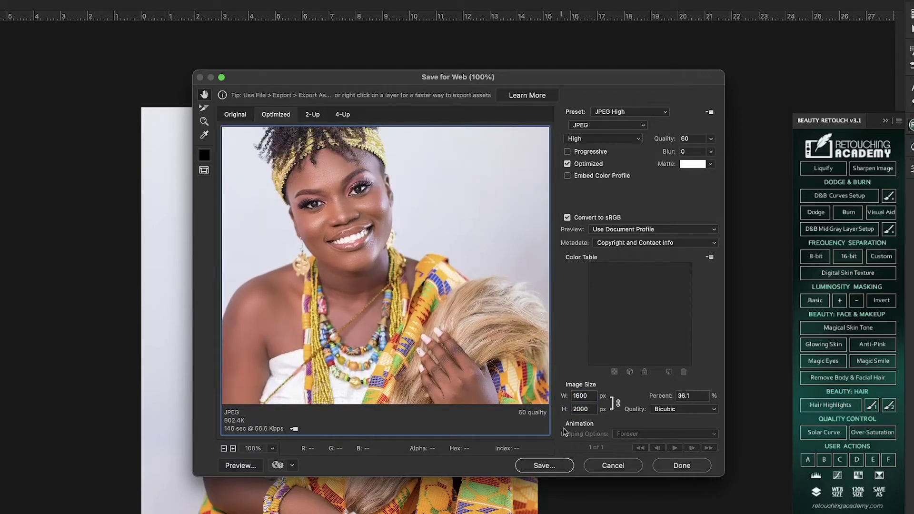
# Start saving the export and rename the file to 'sharpen for youtube' in the ENGAGEMENT folder.
pyautogui.click(551, 469)
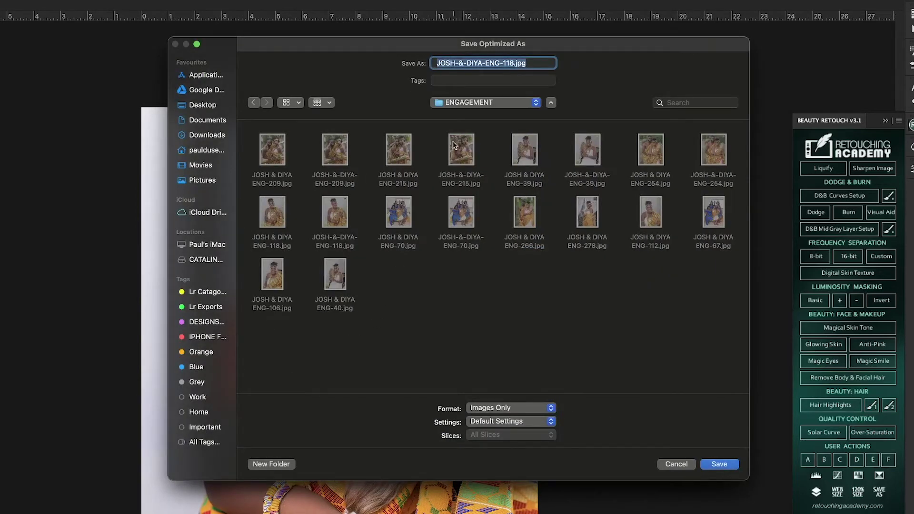
pyautogui.moveTo(510, 48); pyautogui.dragTo(499, 91)
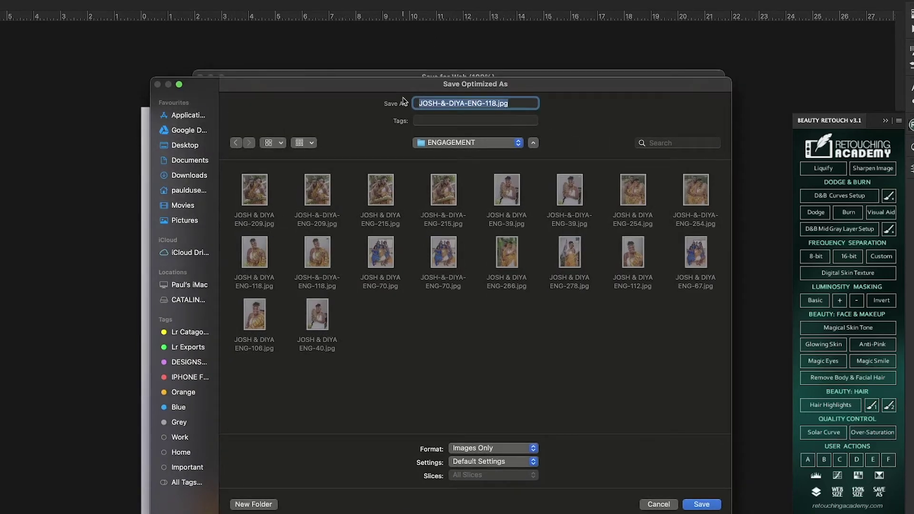
pyautogui.moveTo(497, 104); pyautogui.dragTo(412, 103)
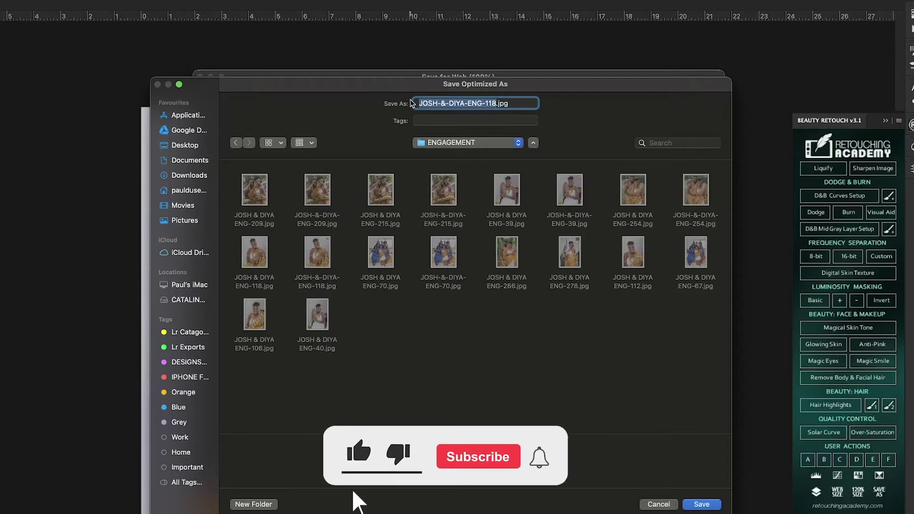
pyautogui.write('sharpen')
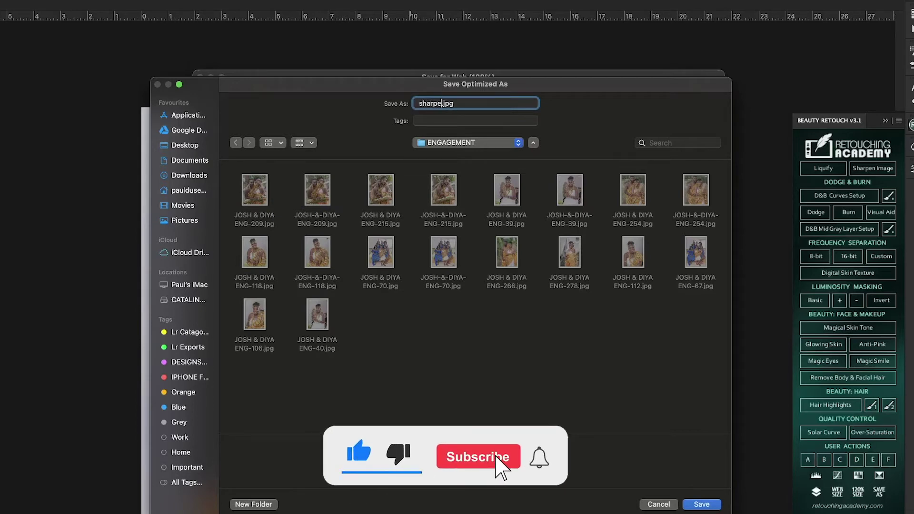
pyautogui.write(' for youtube')
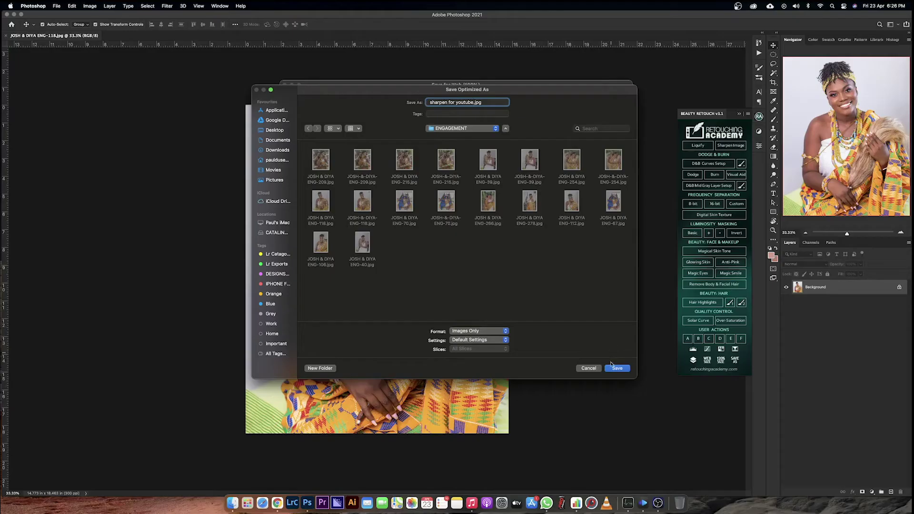
# Save the JPEG and select sharpen-for-youtube.jpg in Finder's ENGAGEMENT folder.
pyautogui.click(618, 369)
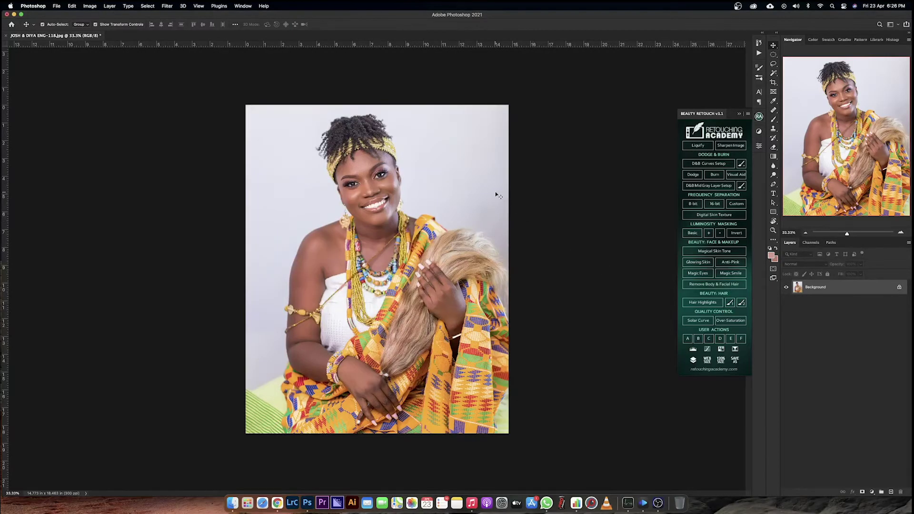
pyautogui.click(233, 503)
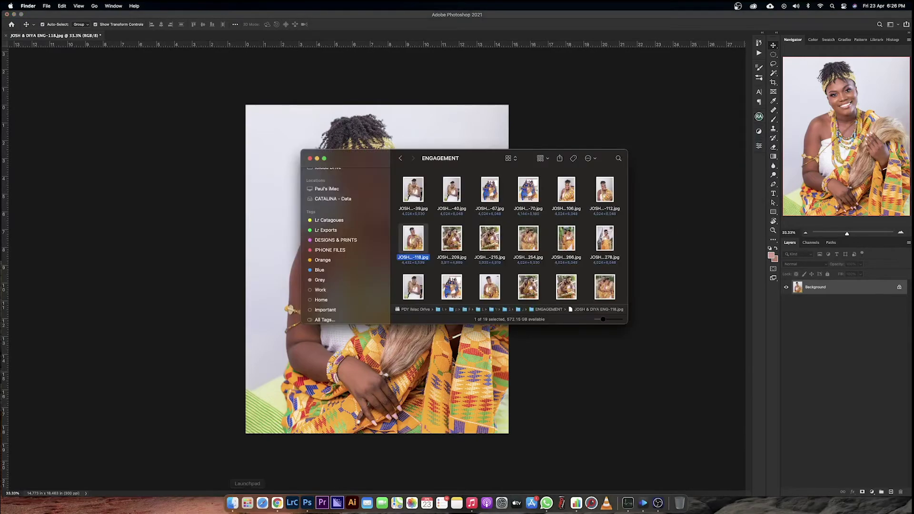
pyautogui.scroll(-3, 500, 276)
pyautogui.click(430, 295)
pyautogui.click(429, 294)
# Preview sharpen-for-youtube.jpg in Quick Look, then return to the photo in Photoshop.
pyautogui.press('space')
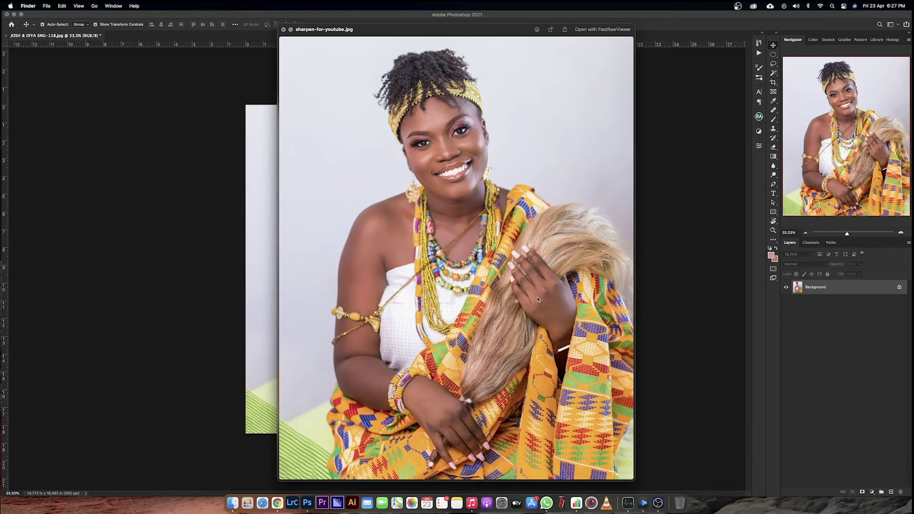
pyautogui.press('space')
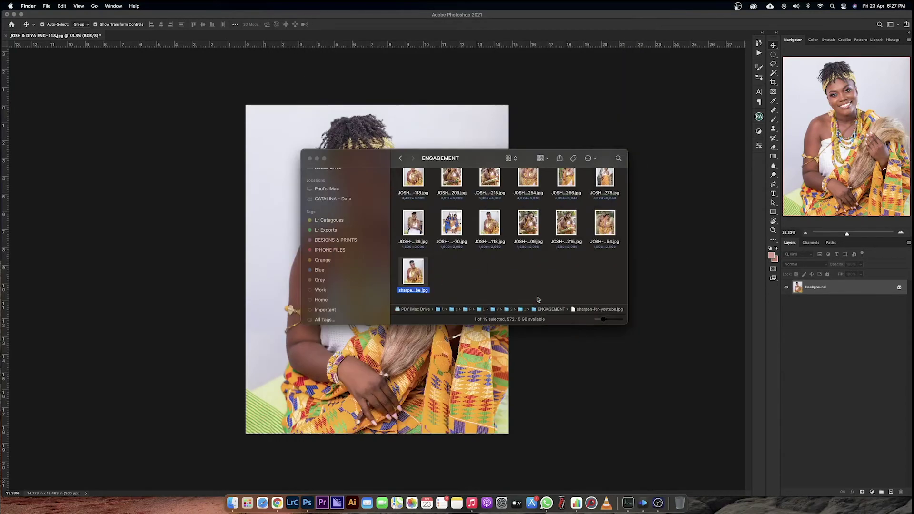
pyautogui.click(522, 135)
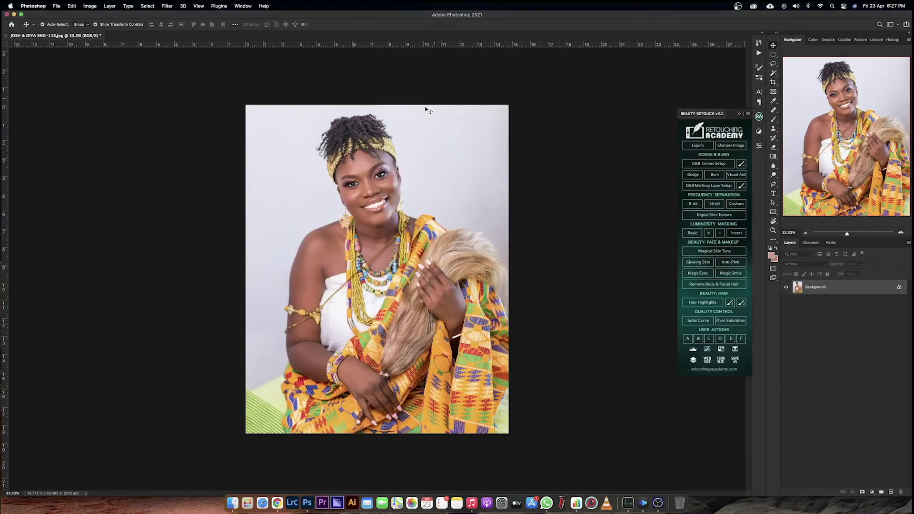